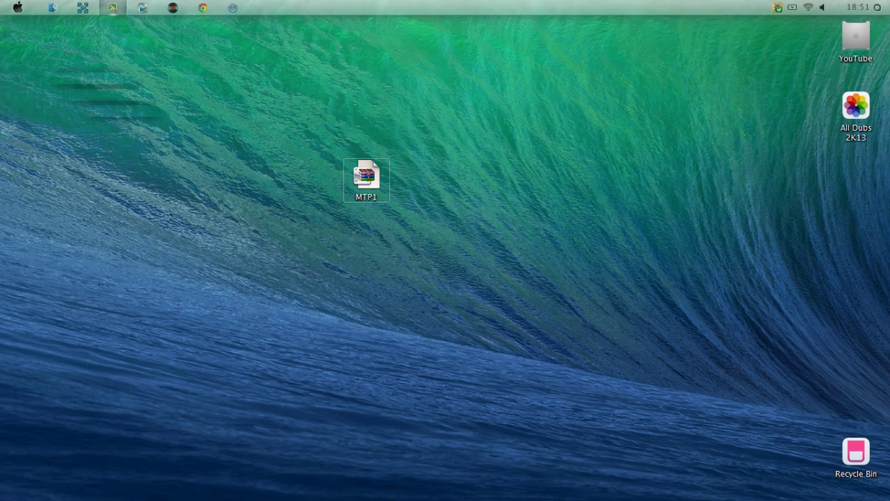
Step: Select and open the MTP1 archive on the desktop, then dismiss its license notice
drag(305, 132, 506, 262)
double_click(366, 180)
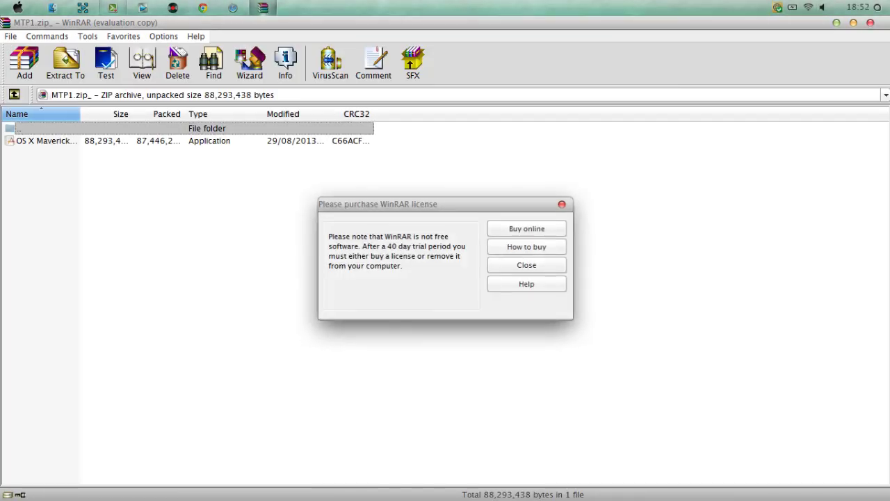
key(Escape)
key(Escape)
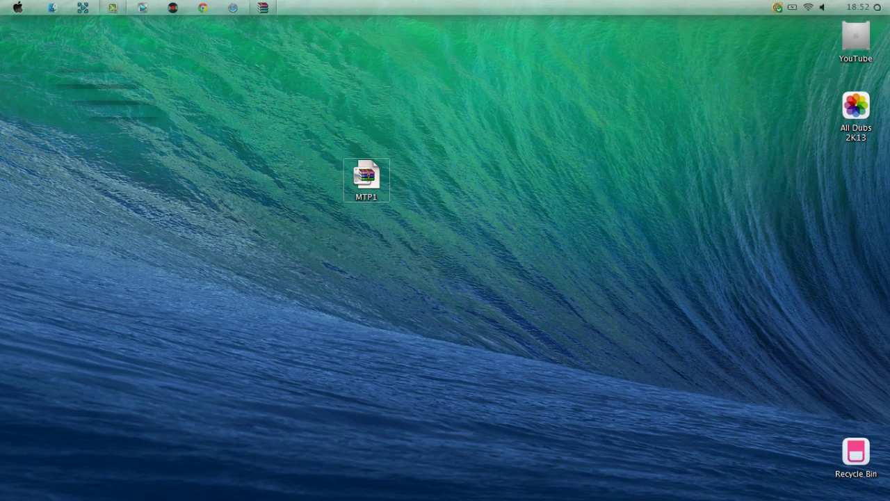
Step: Open MTP1 in WinRAR and launch the OS X Mavericks Transformation Pack application
right_click(373, 169)
click(415, 192)
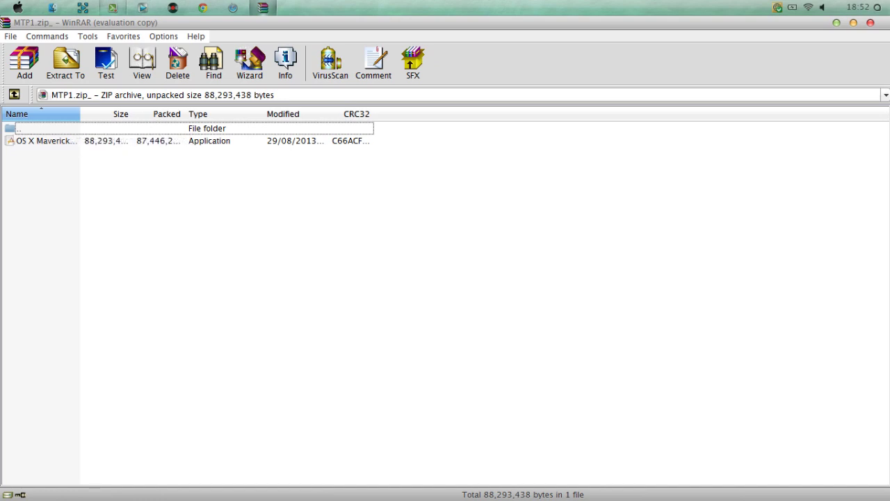
key(Down)
key(Return)
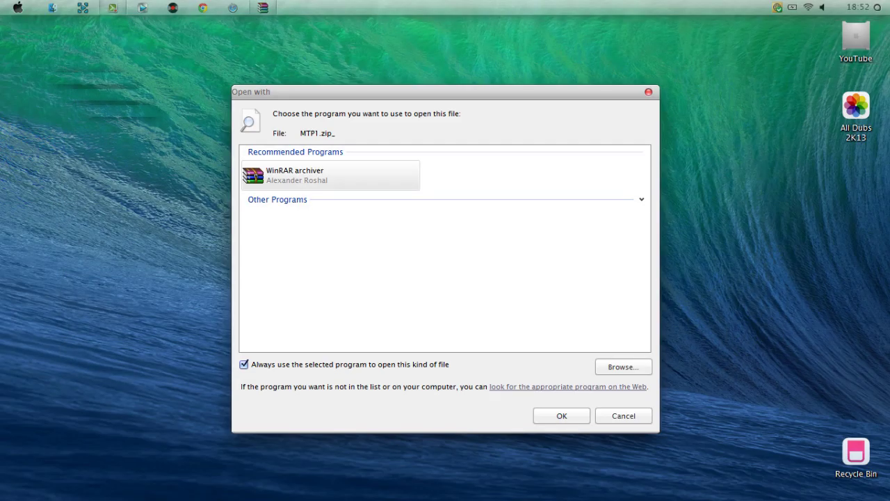
key(Escape)
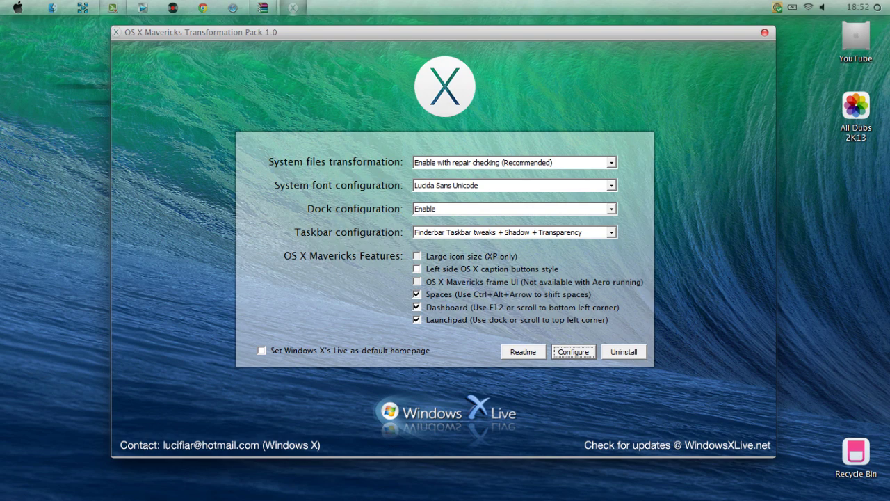
Step: Uninstall the OS X Mavericks Transformation Pack and confirm the UX Uninstaller prompt
key(Return)
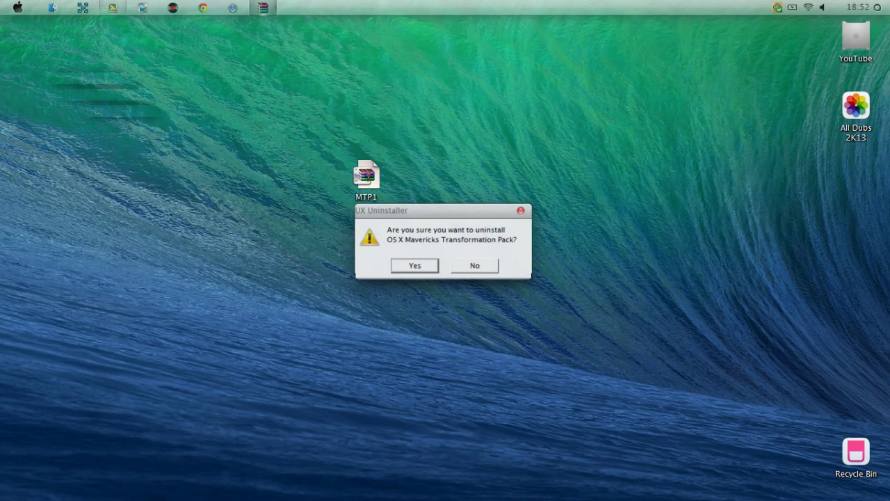
key(Return)
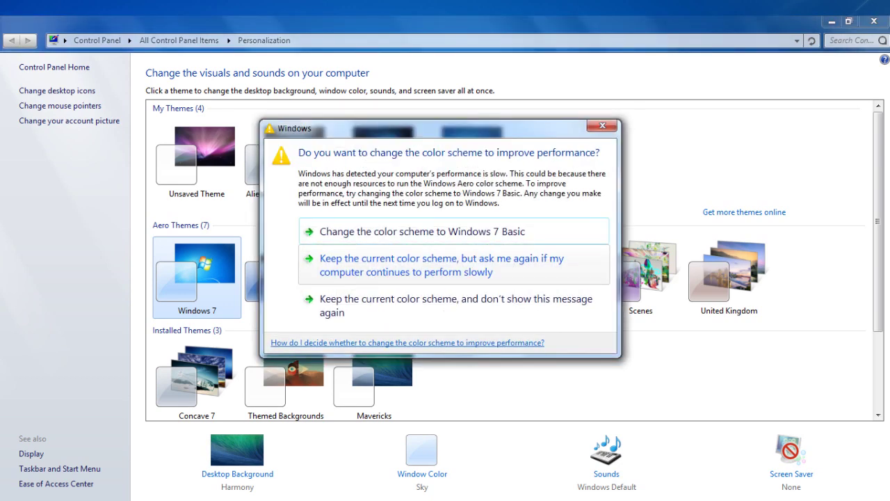
Step: Dismiss the Windows color-scheme prompt on the Personalization page
click(389, 240)
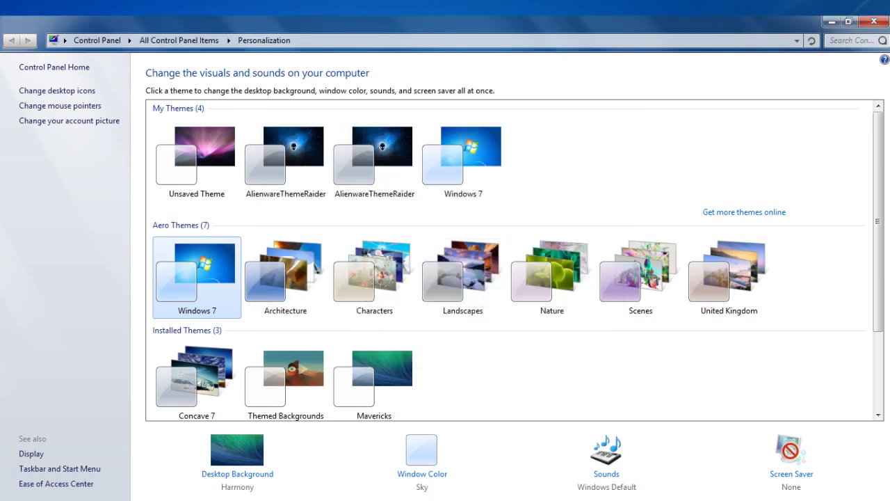